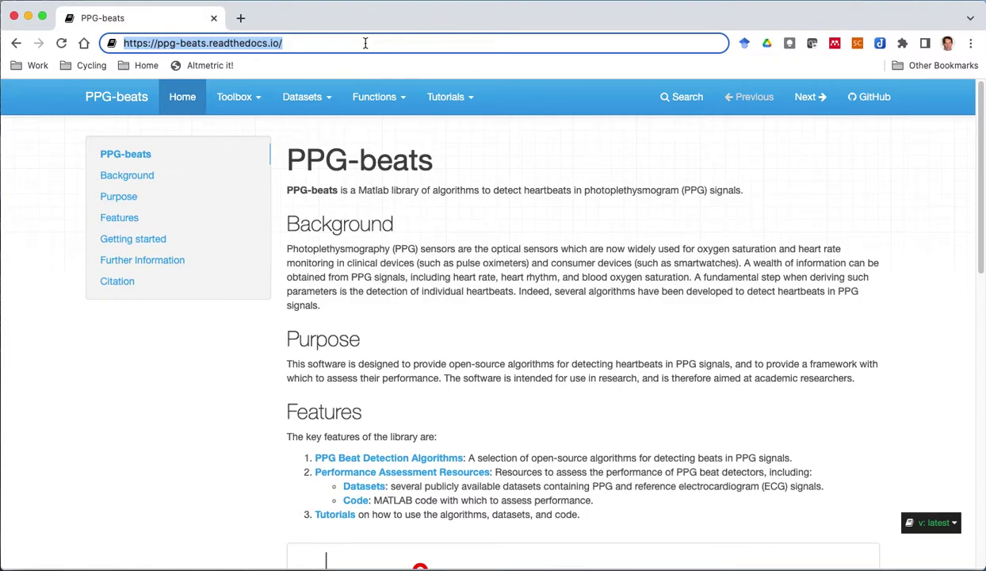
Open the Performance Assessment tutorial from the PPG-beats Tutorials list in a new tab.
key(Return)
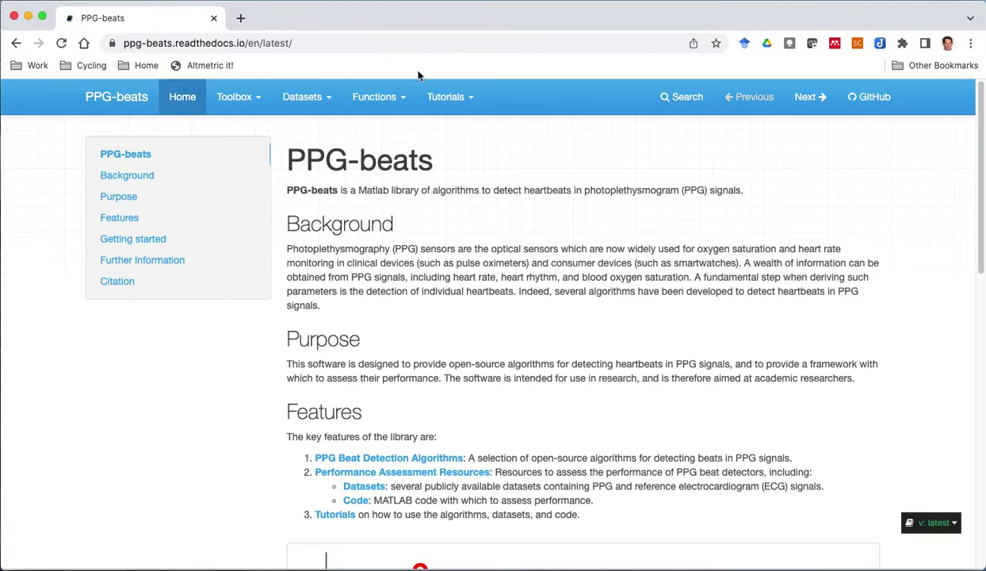
click(460, 97)
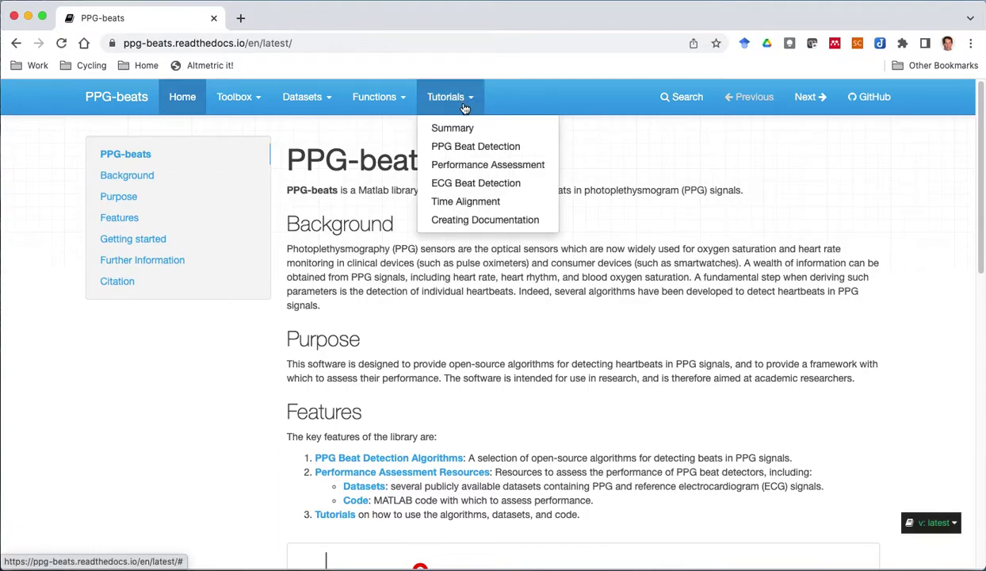
right_click(504, 169)
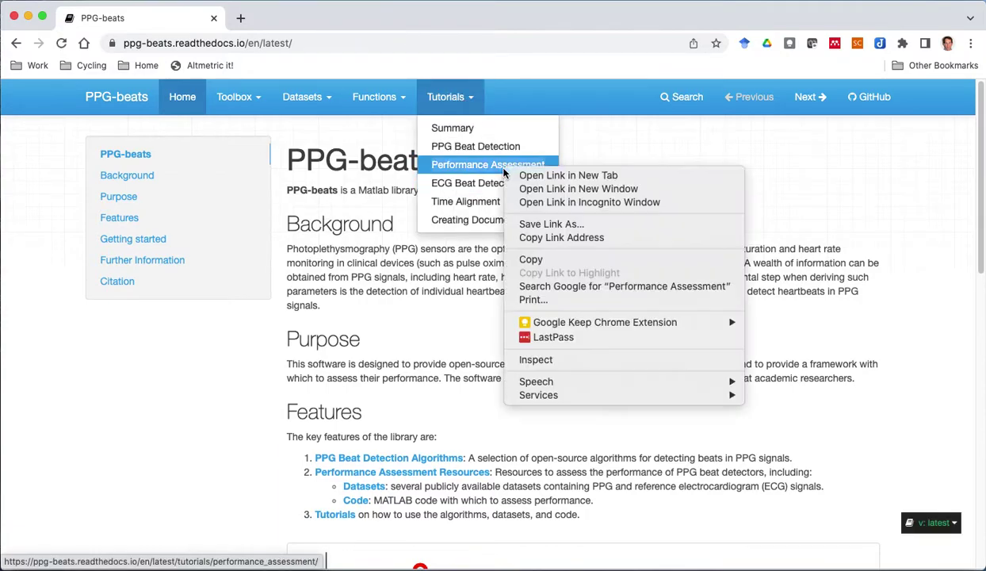
click(557, 176)
click(289, 27)
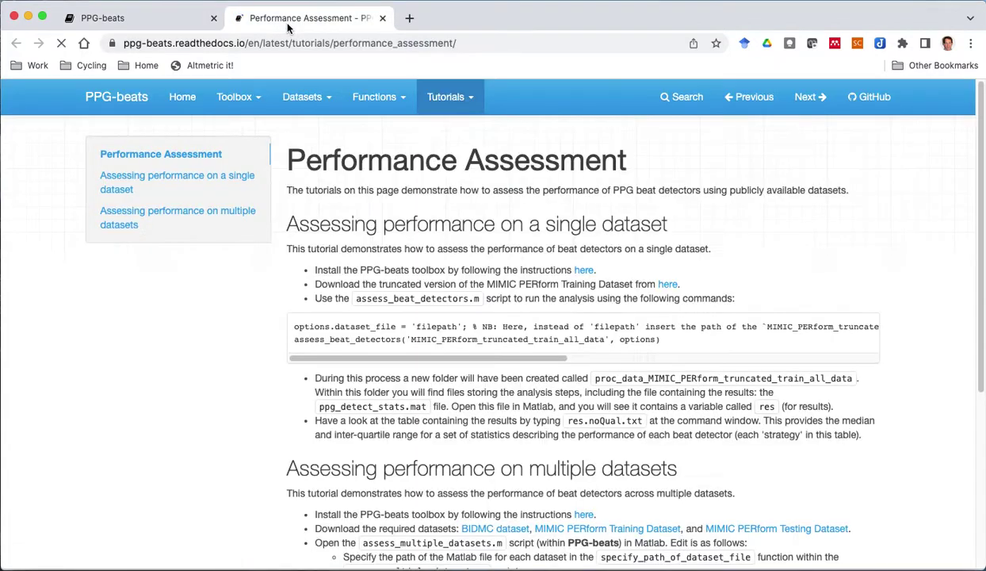
drag(290, 224, 669, 231)
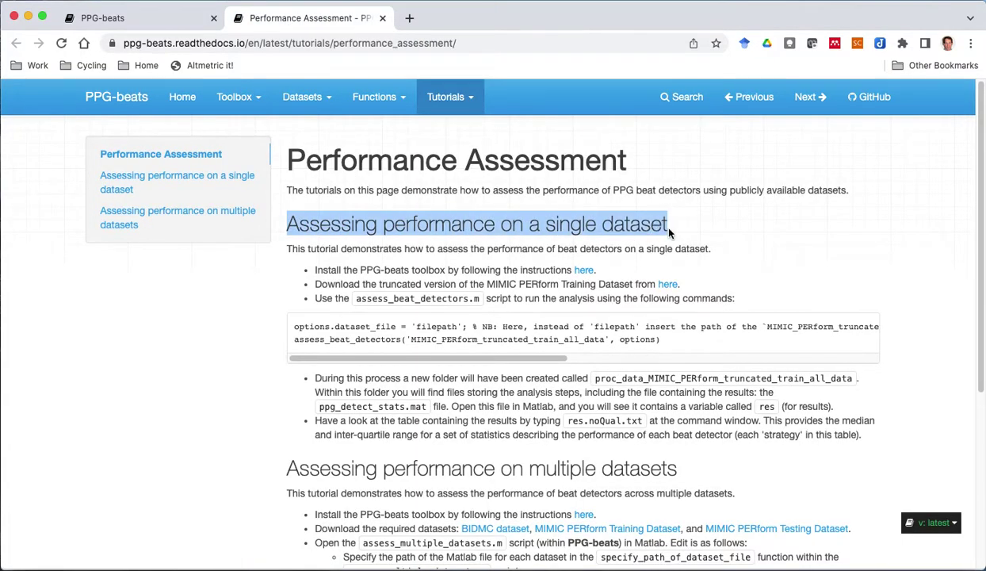
click(728, 229)
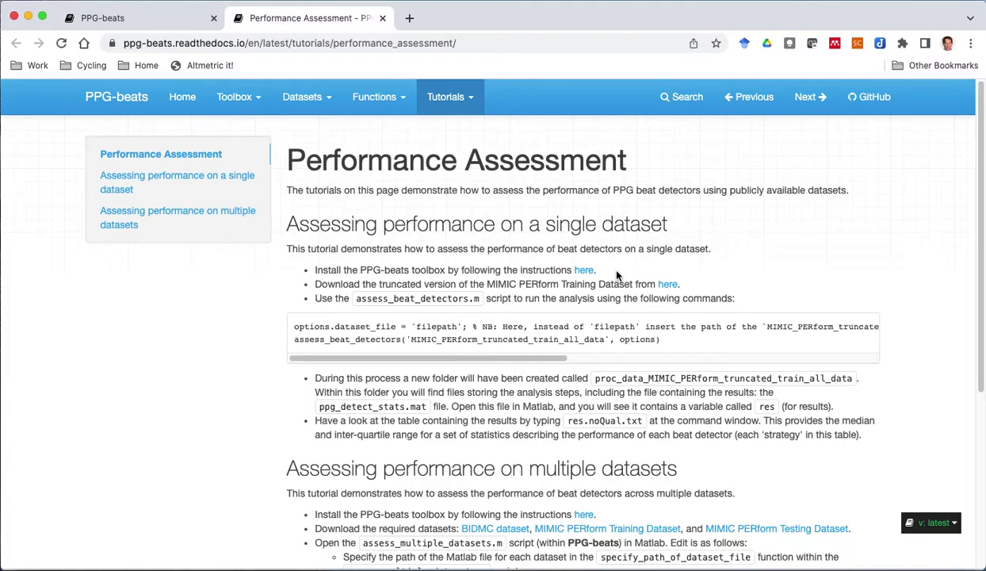
Download the truncated MIMIC PERform training dataset from the tutorial page.
click(668, 286)
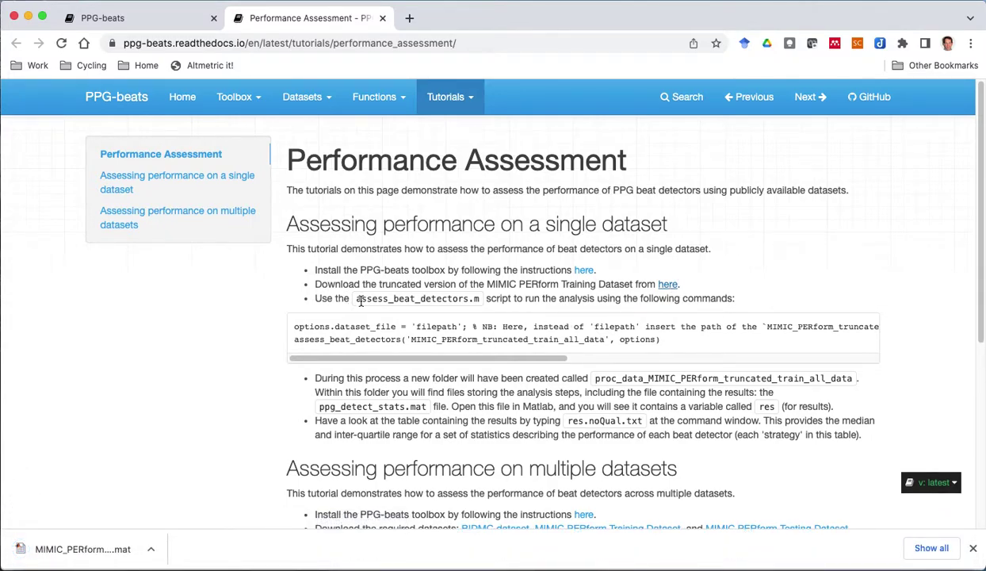
drag(354, 299, 480, 307)
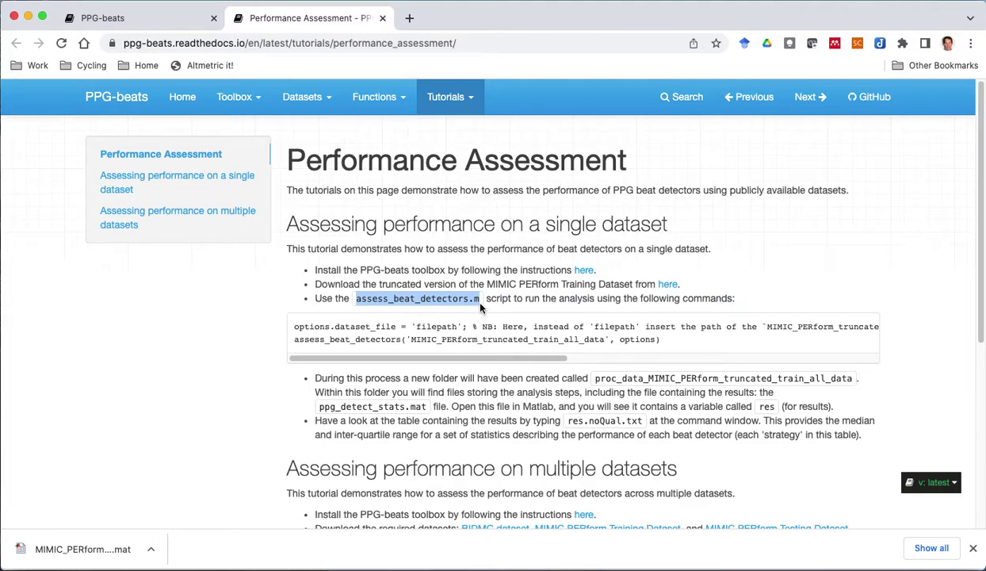
click(480, 307)
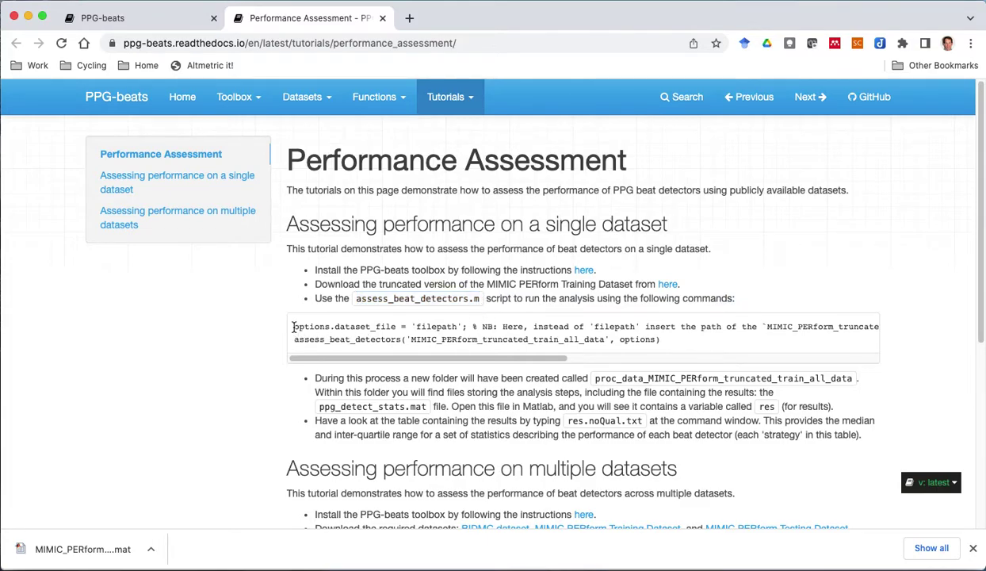
Paste the options.dataset_file = 'filepath'; line into MATLAB's Command Window.
drag(293, 327, 474, 311)
key(super+c)
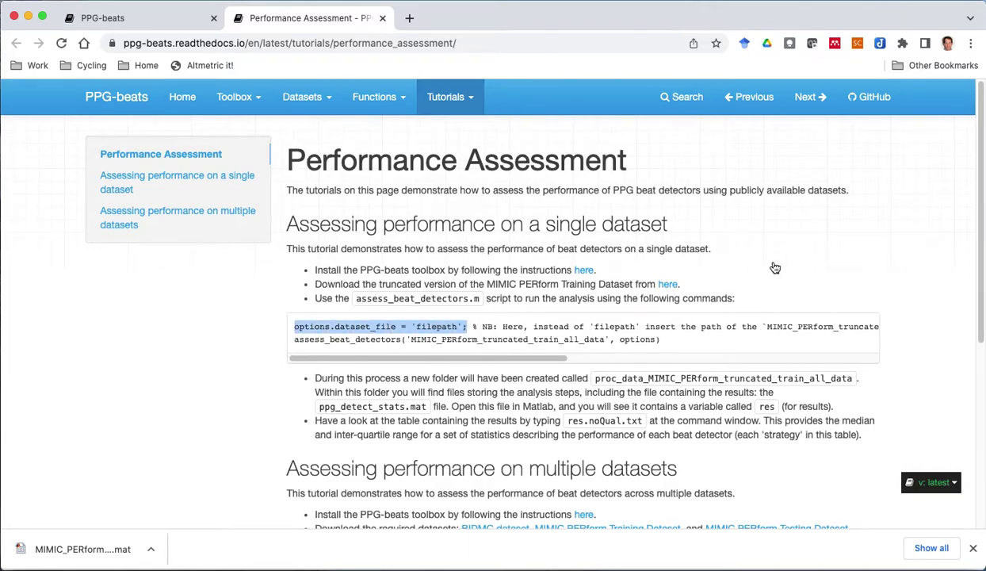
key(super+Tab)
click(599, 163)
key(super+v)
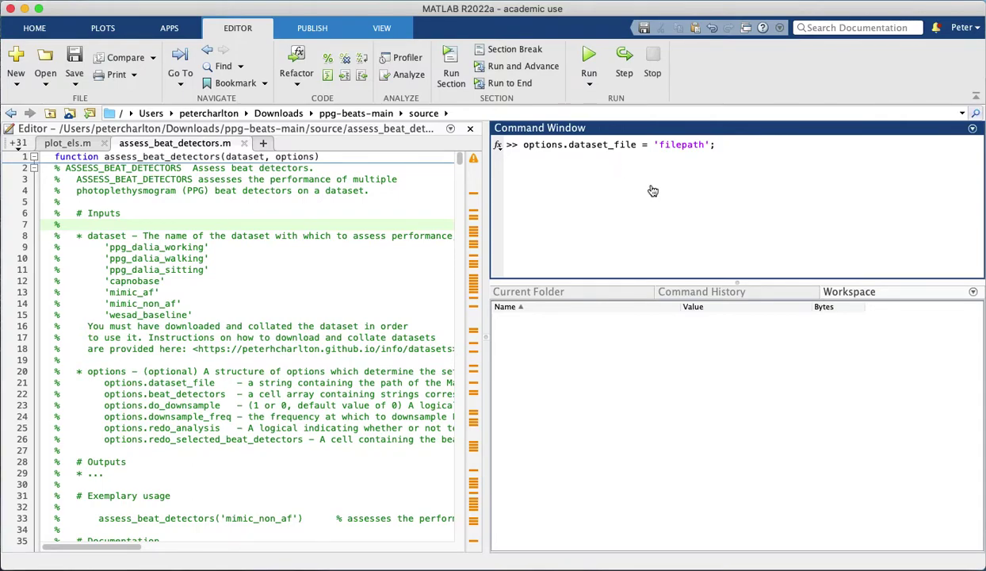
Copy the full pathname of MIMIC_PERform_truncated_train_all_data.mat from the downloaded2 folder.
key(super+Tab)
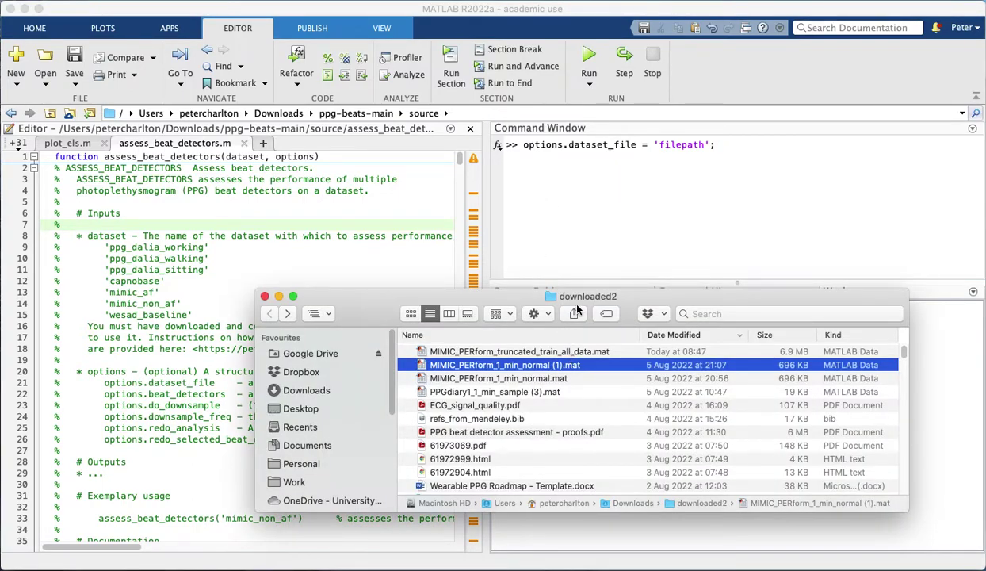
drag(603, 291, 604, 178)
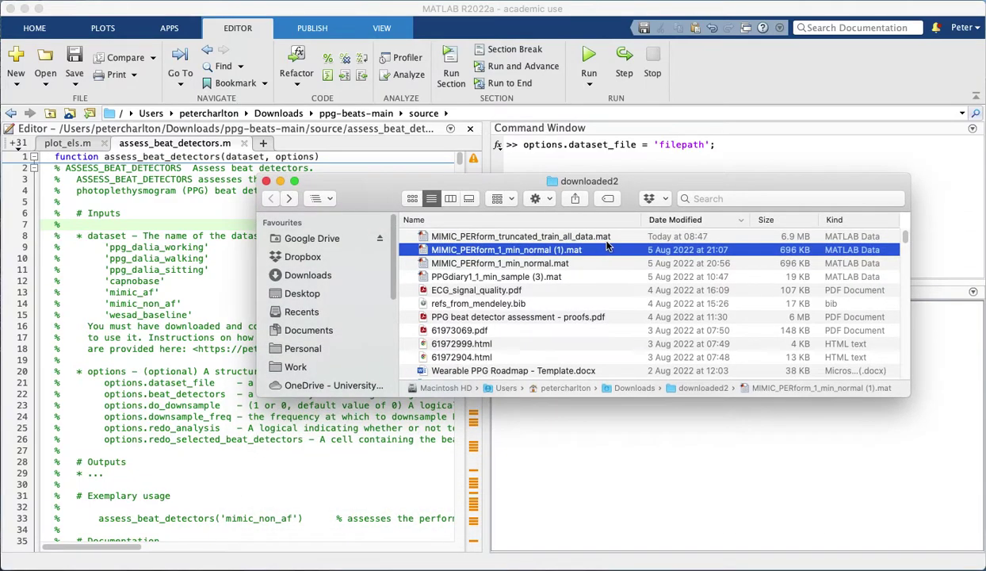
click(606, 236)
right_click(606, 238)
key(alt)
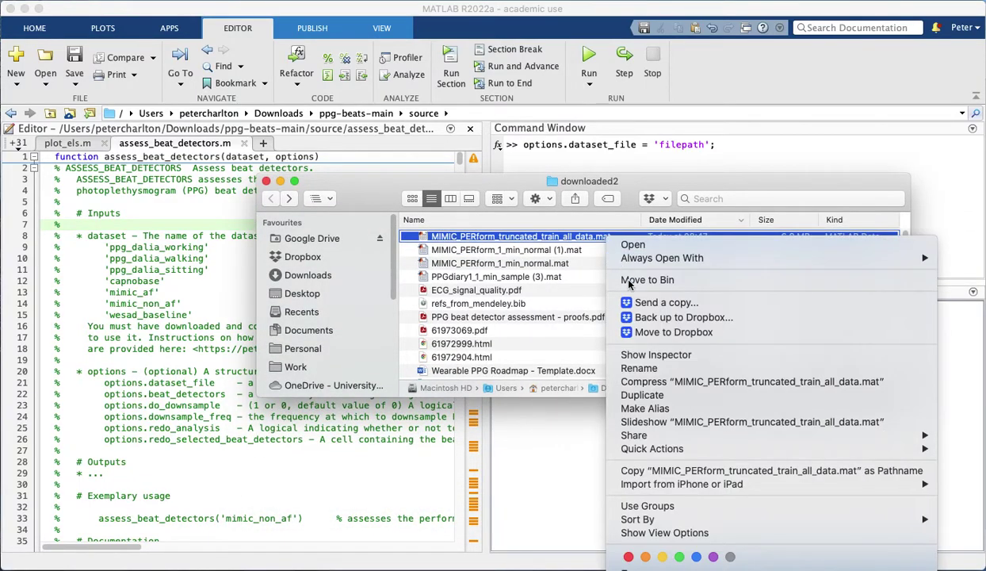
click(694, 470)
Replace 'filepath' with the copied path and run the options.dataset_file assignment.
click(641, 144)
drag(658, 144, 687, 144)
key(super+v)
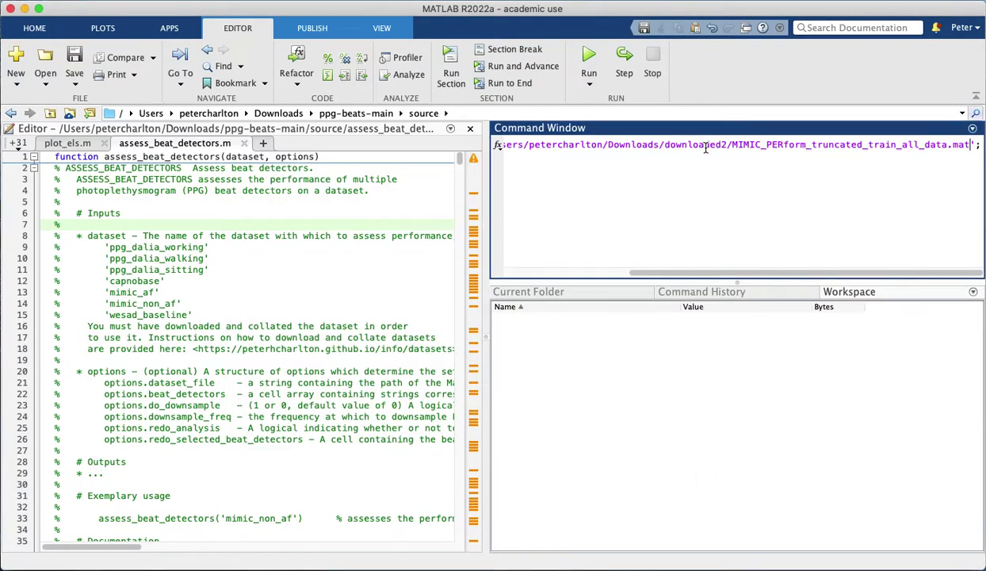
scroll(706, 147, left, 5)
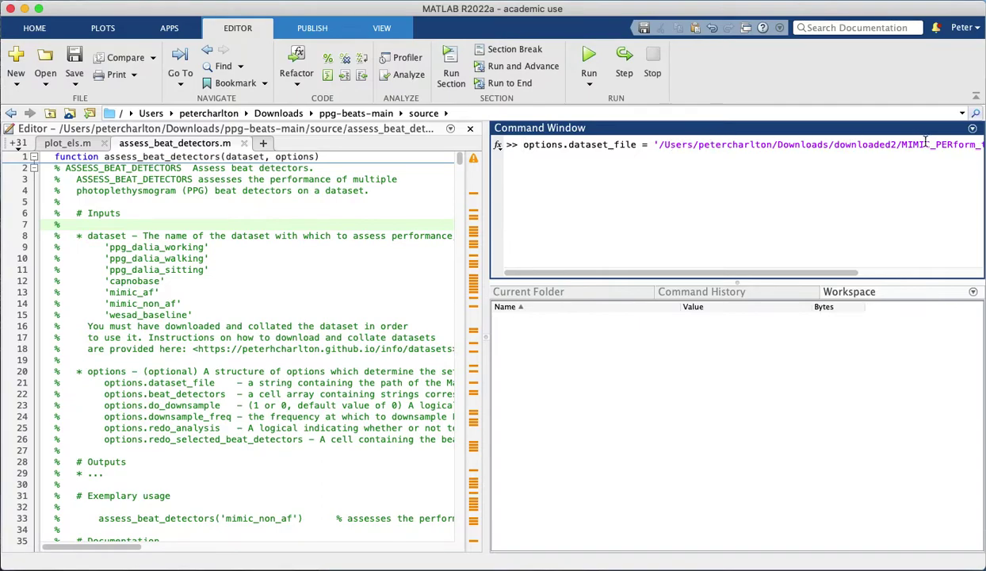
key(End)
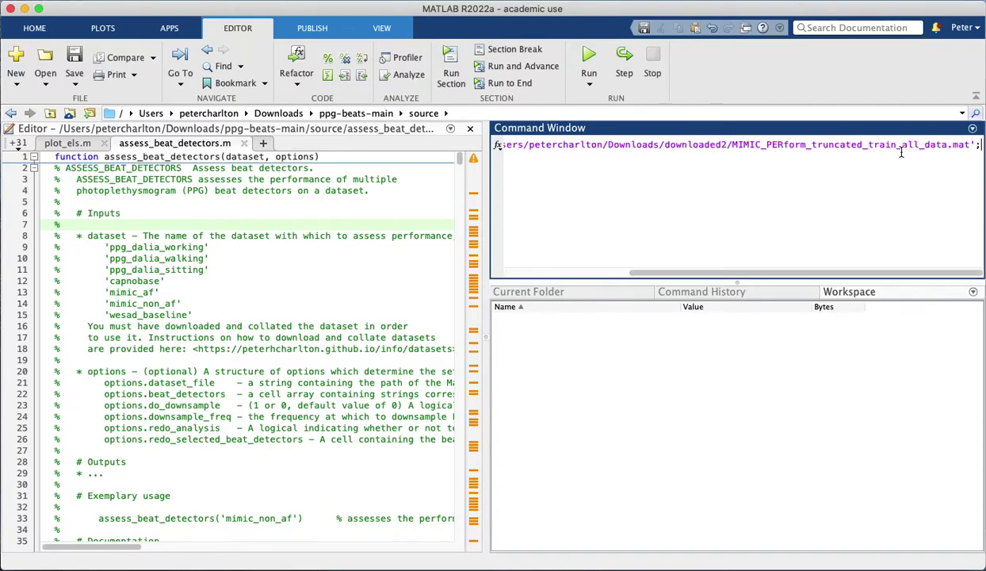
key(Return)
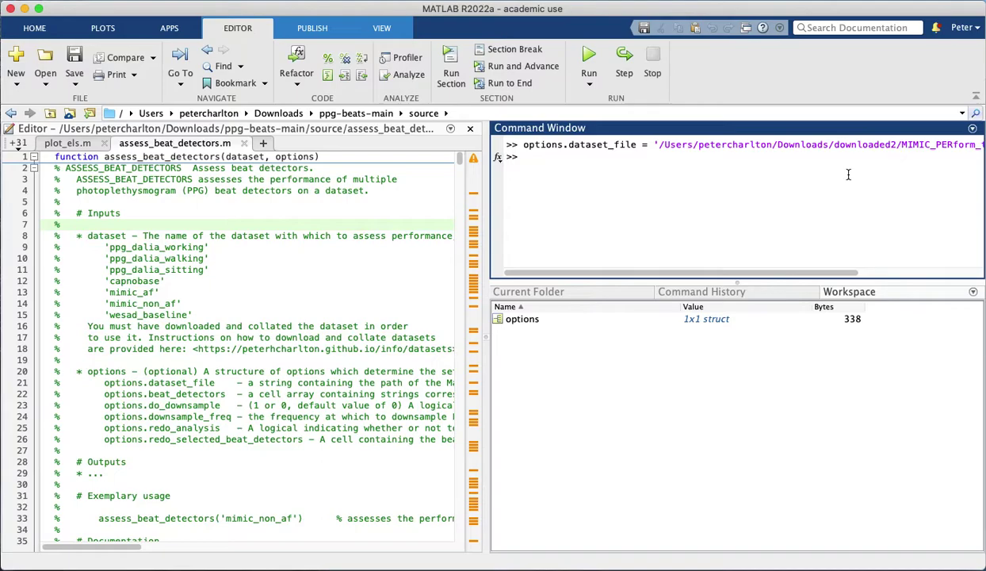
Copy the assess_beat_detectors('MIMIC_PERform_truncated_train_all_data', options) command from the tutorial.
key(super+Tab)
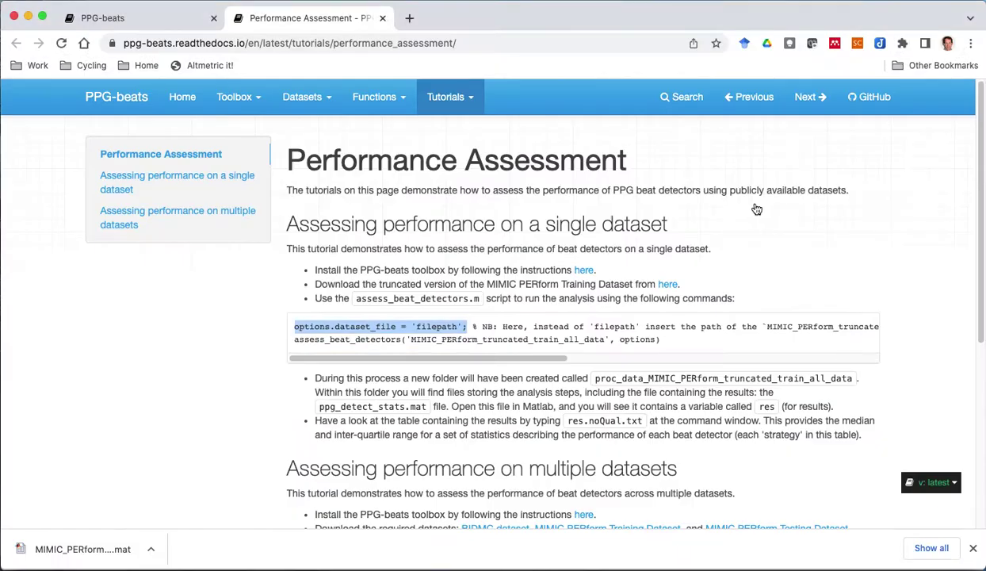
click(336, 332)
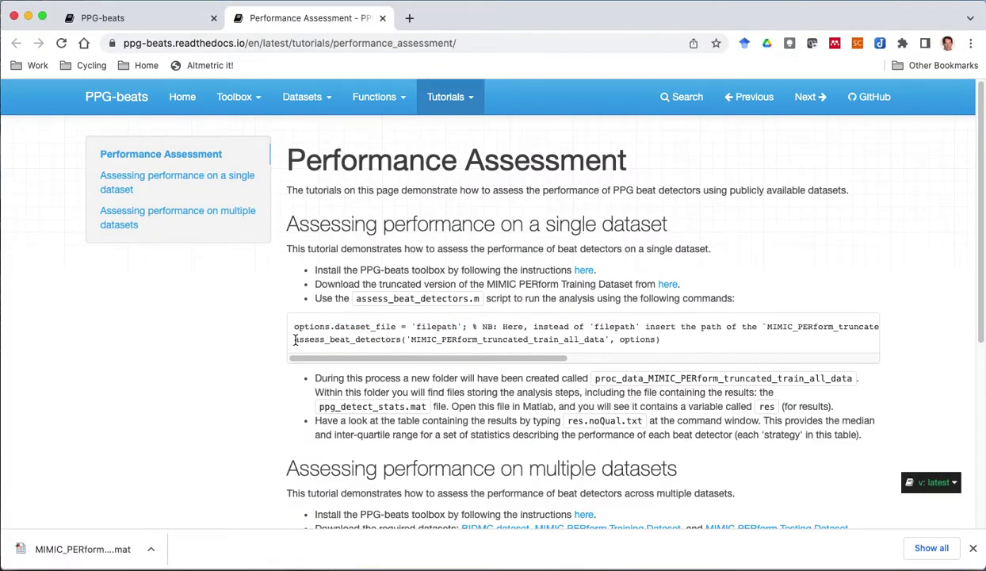
drag(295, 339, 660, 340)
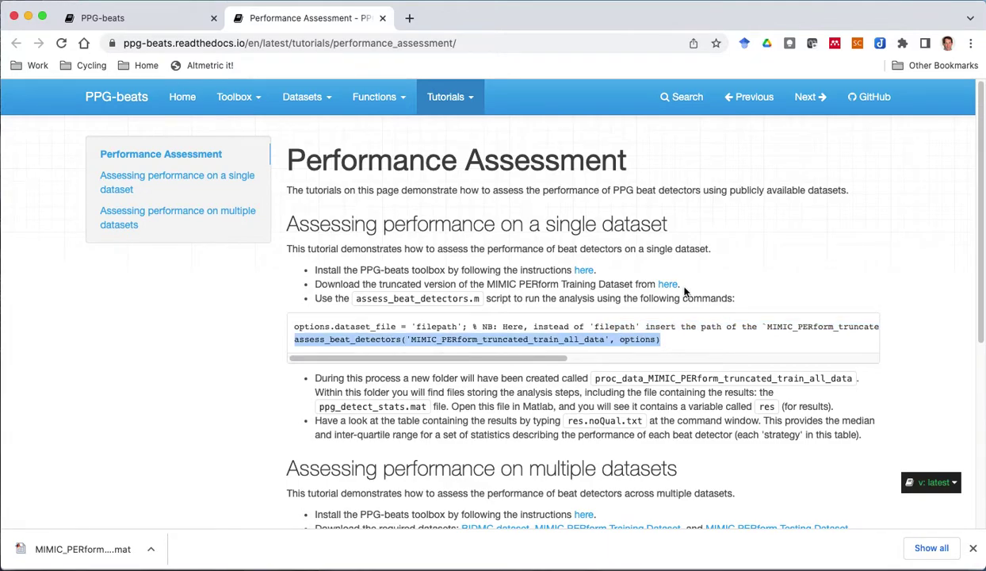
key(super+Tab)
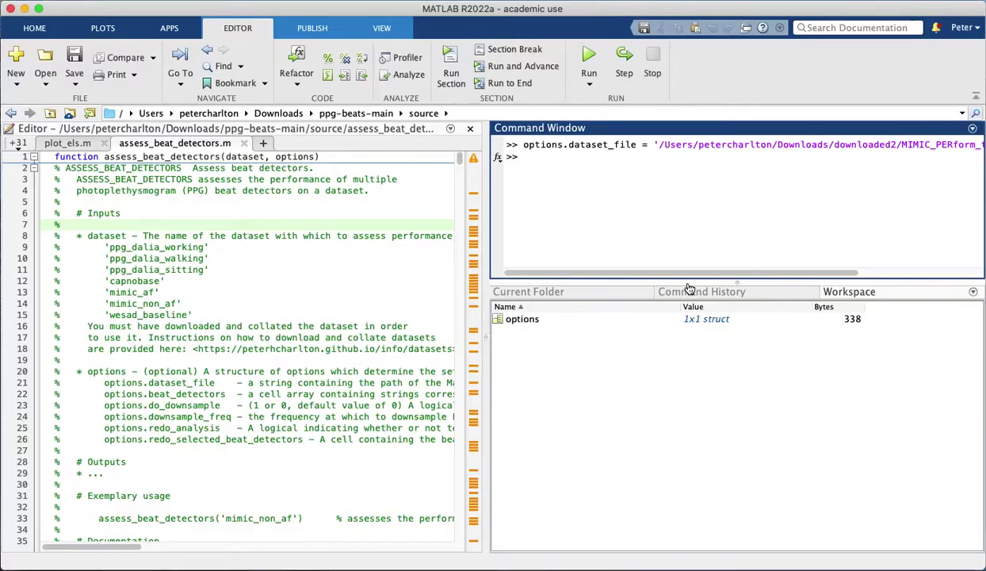
Run assess_beat_detectors('MIMIC_PERform_truncated_train_all_data', options) in MATLAB's Command Window.
click(592, 169)
key(super+v)
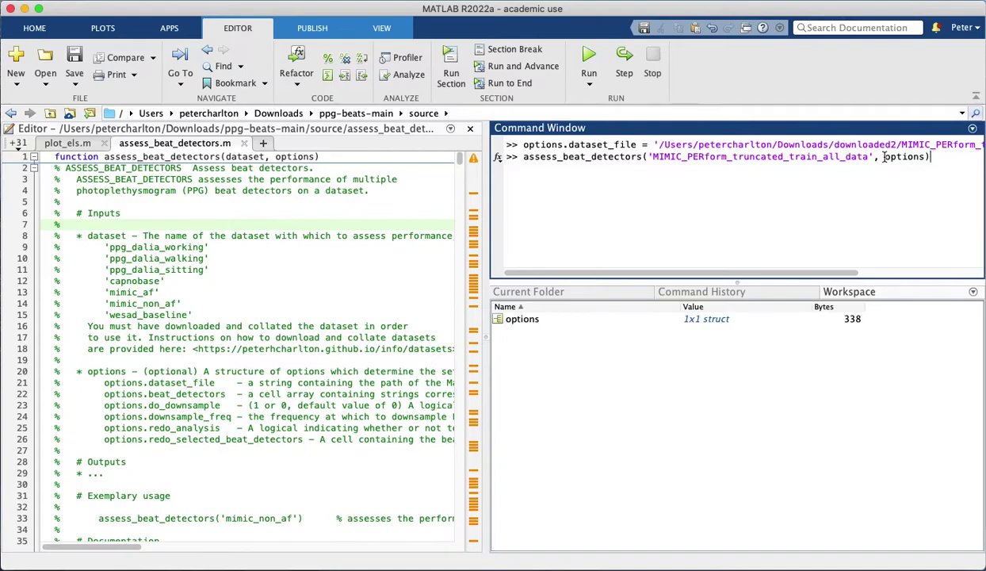
drag(885, 156, 924, 156)
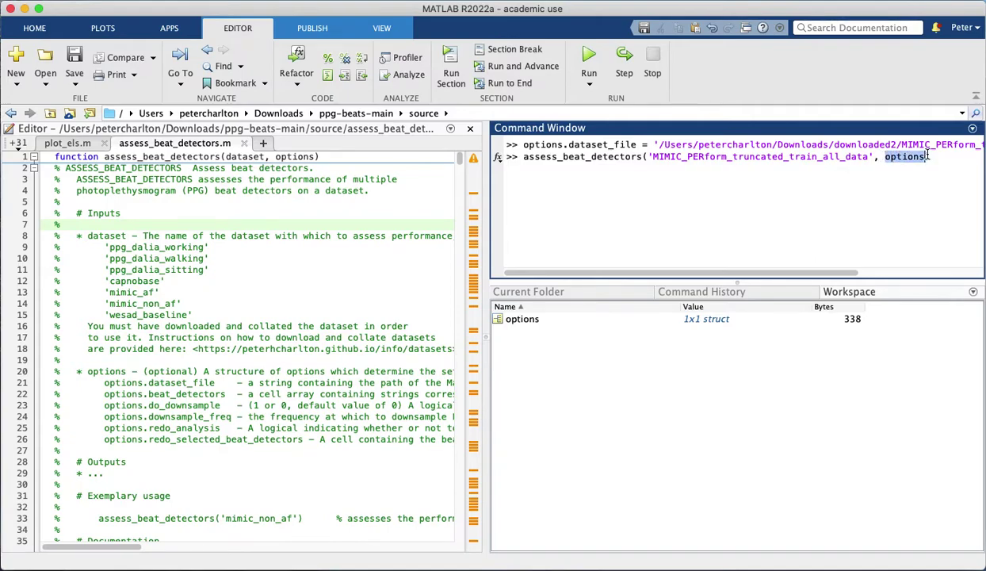
click(814, 159)
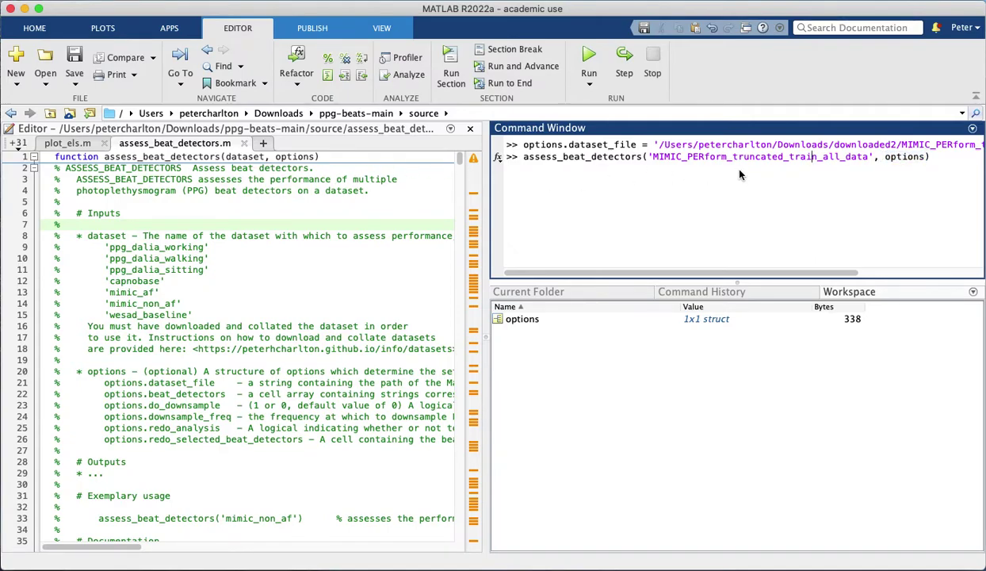
key(Return)
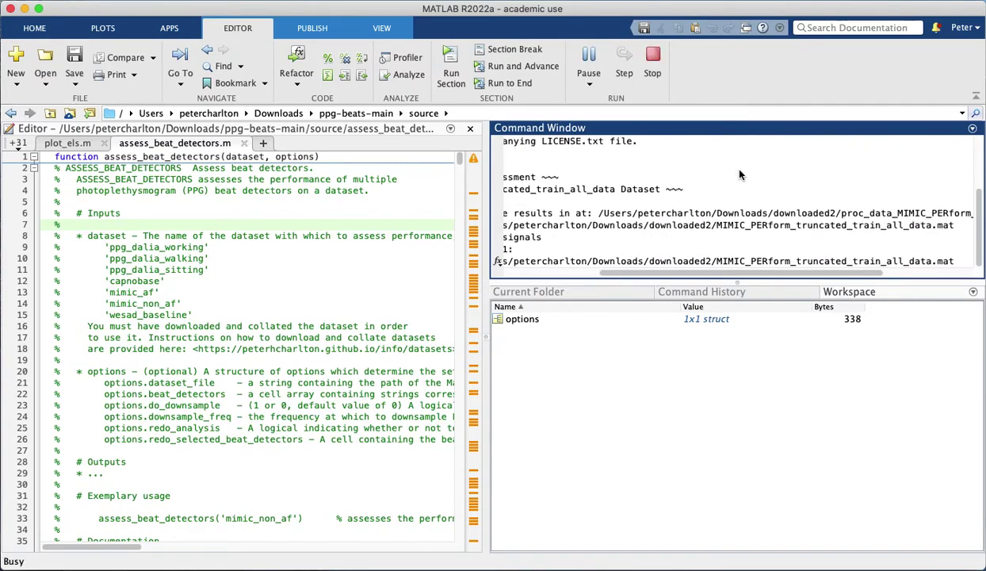
Follow the progress output across all 10 subjects until stats and ranking tables are calculated.
drag(709, 272, 572, 278)
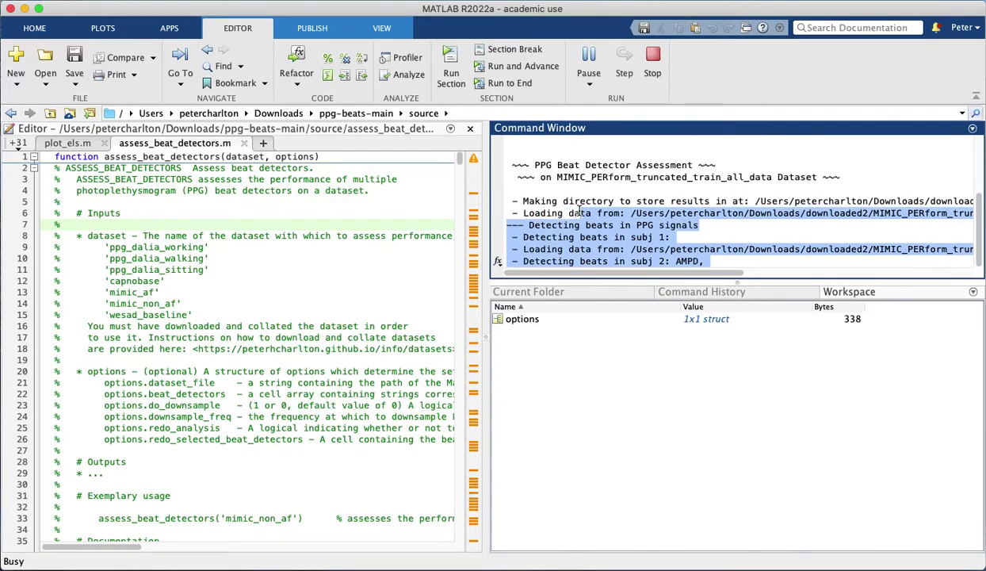
drag(512, 197, 706, 200)
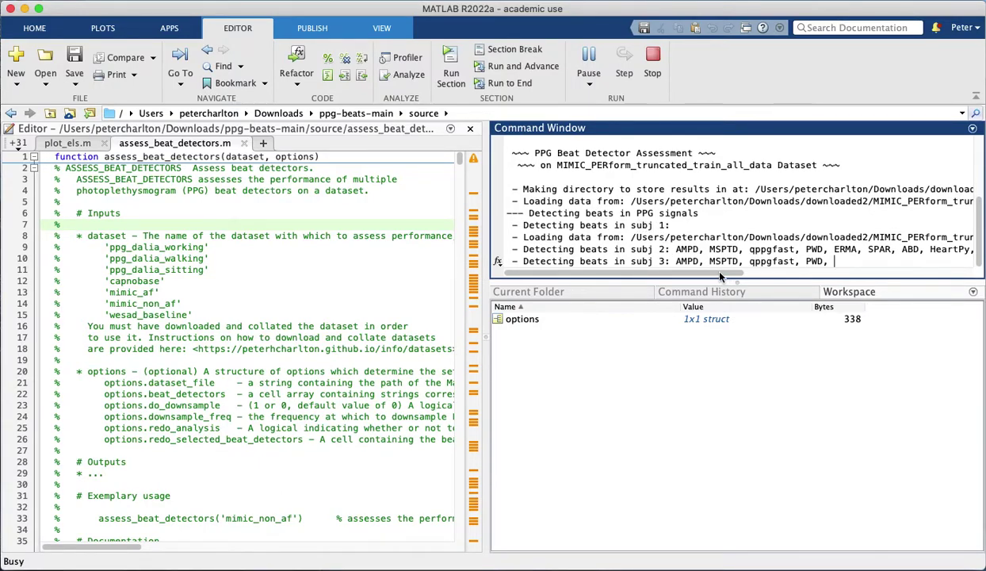
scroll(710, 264, right, 1)
scroll(733, 277, right, 5)
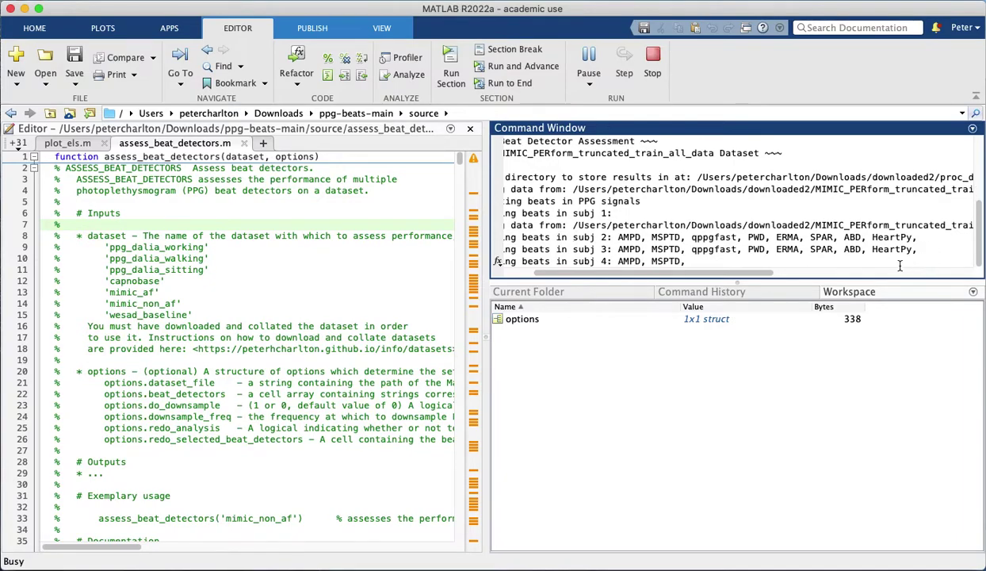
drag(723, 275, 683, 275)
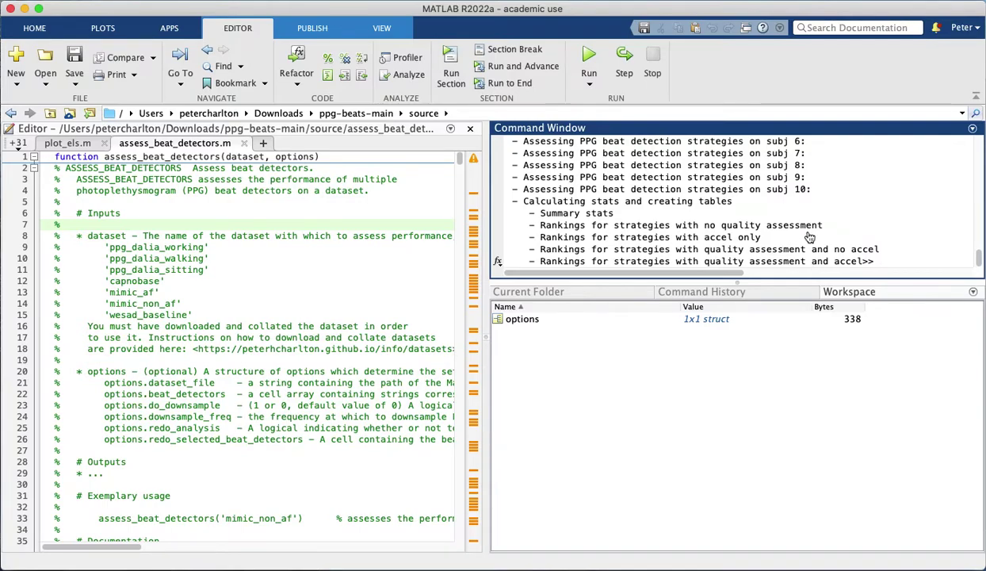
Load ppg_detect_stats.mat from the proc_data_MIMIC_PERform_truncated_train_all_data folder into MATLAB.
key(super+Tab)
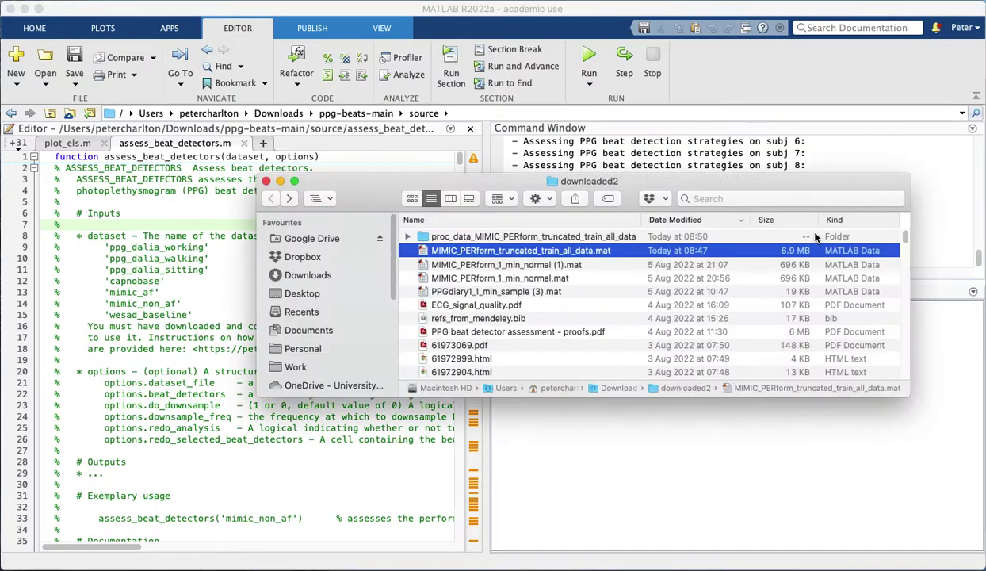
click(555, 237)
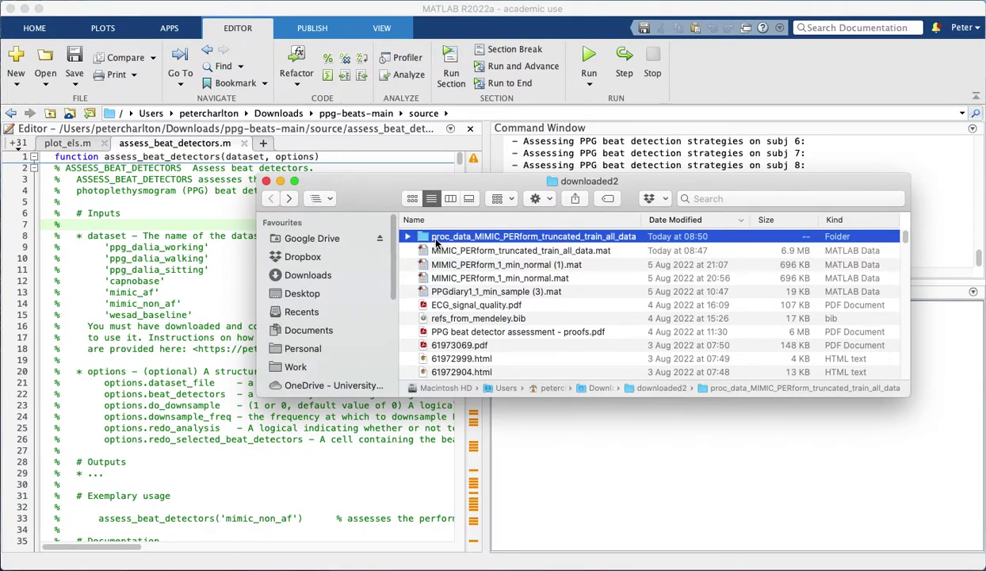
double_click(498, 239)
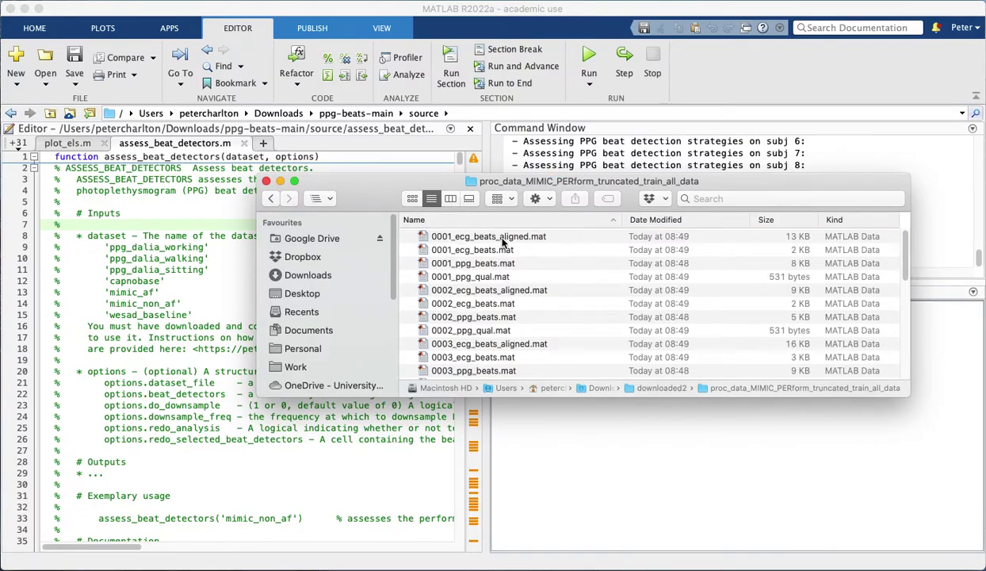
scroll(500, 283, down, 10)
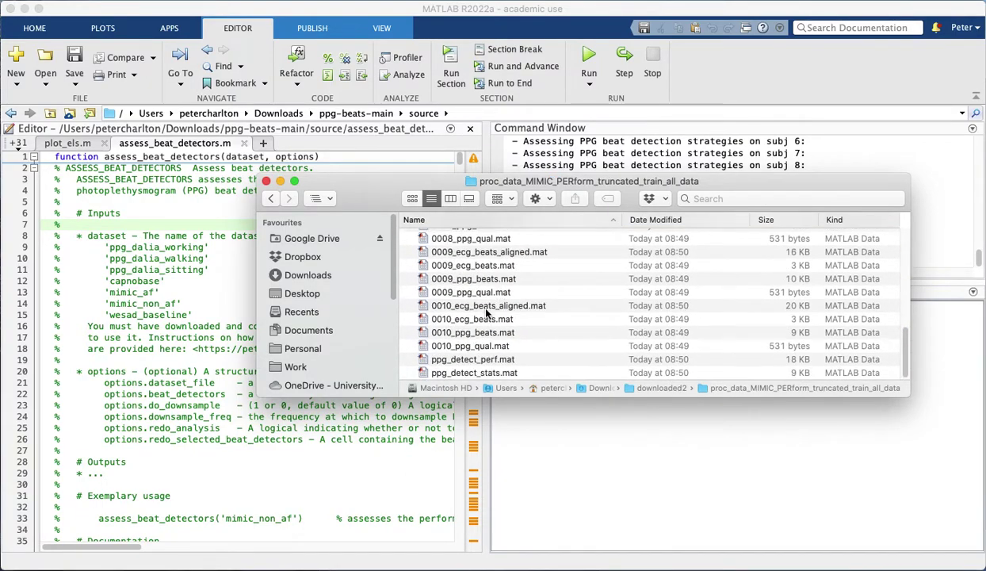
click(494, 373)
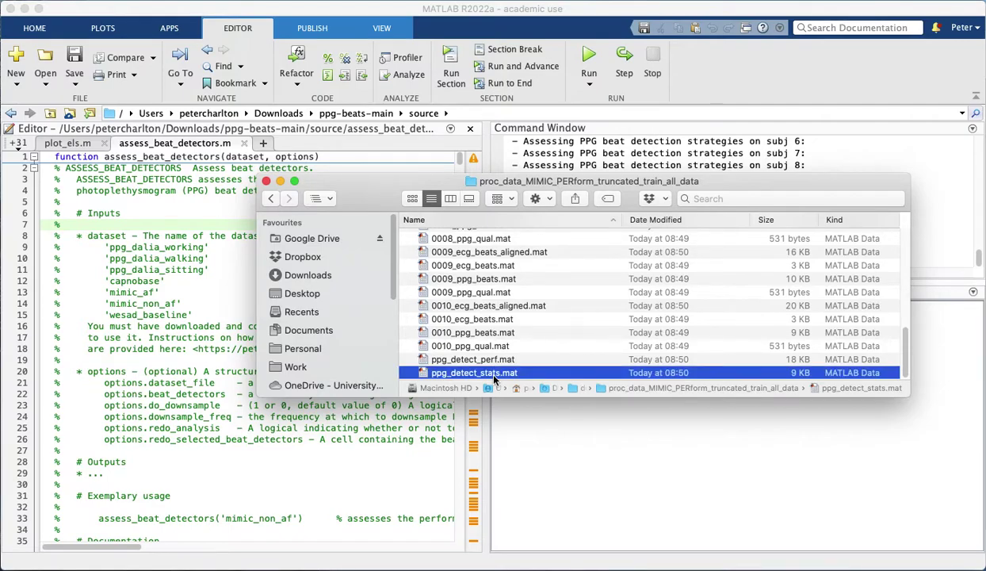
double_click(493, 376)
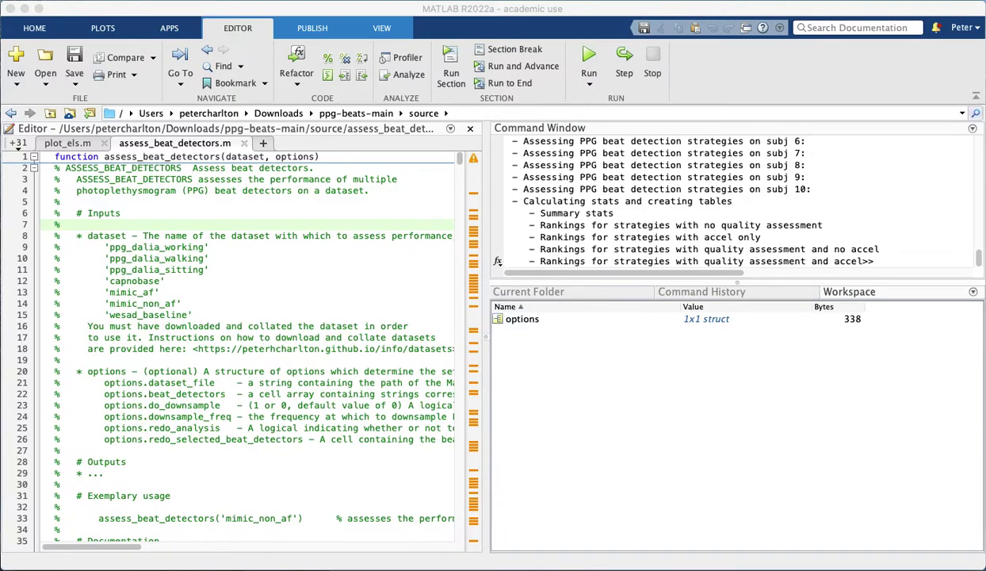
Drill into res, then its noQual field, and open the 8x23 txt table.
click(517, 331)
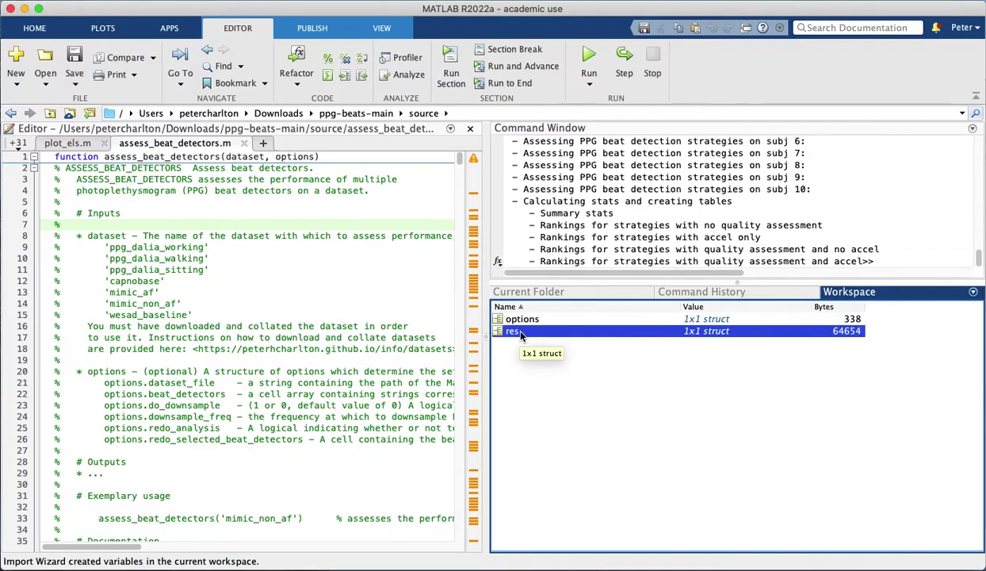
double_click(517, 331)
click(523, 354)
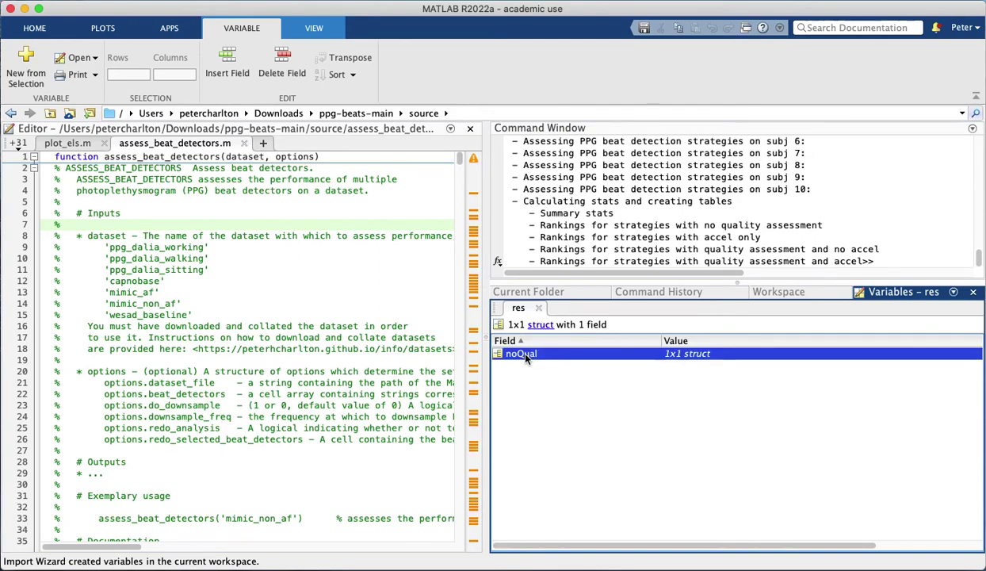
click(551, 373)
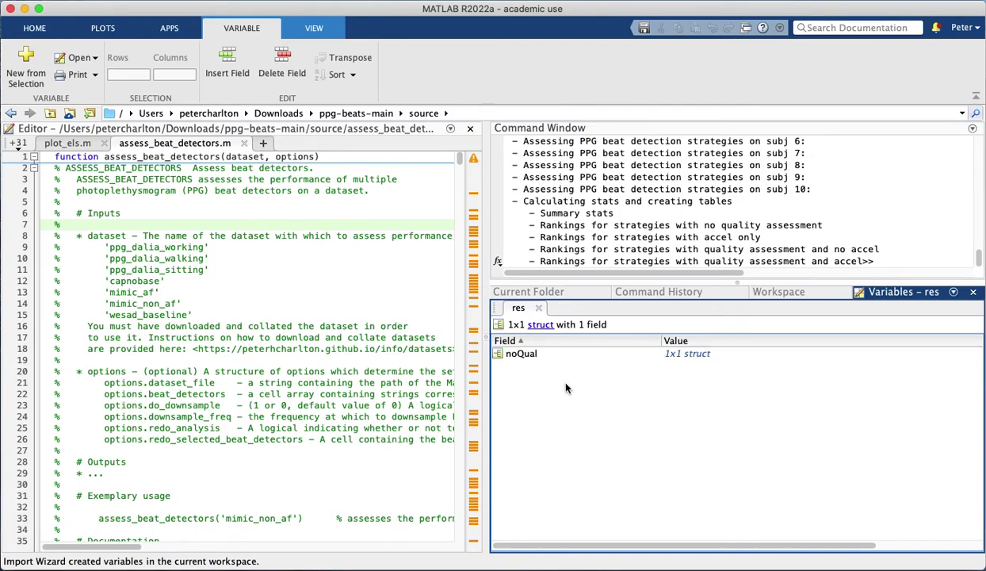
click(561, 359)
double_click(561, 361)
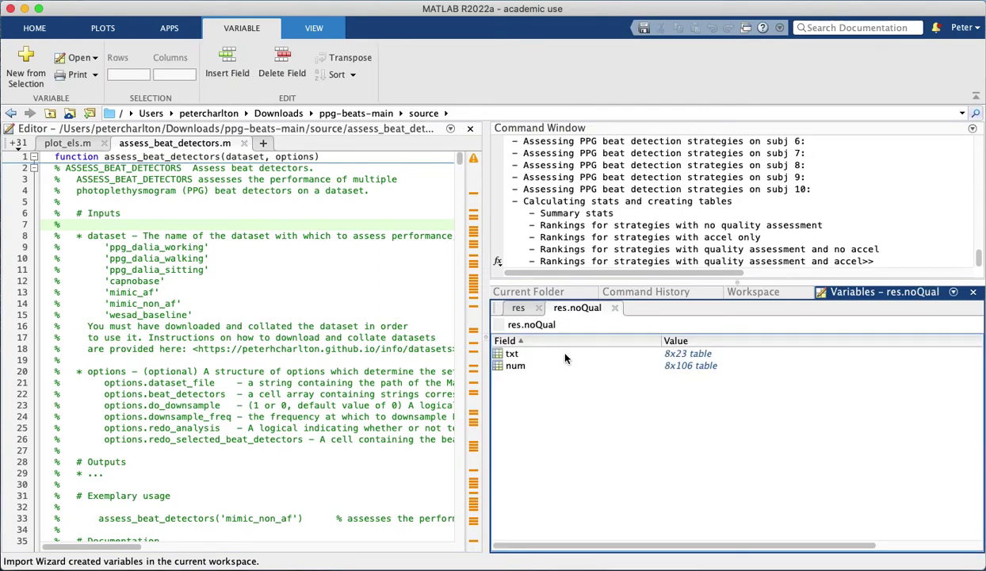
double_click(515, 354)
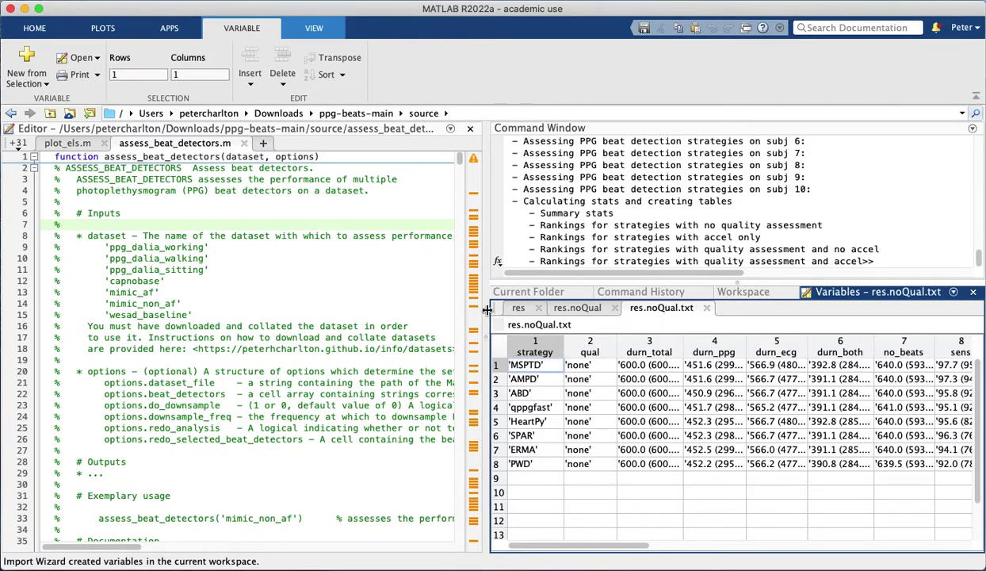
Widen the Variables panel so more table columns fit.
drag(484, 301, 374, 309)
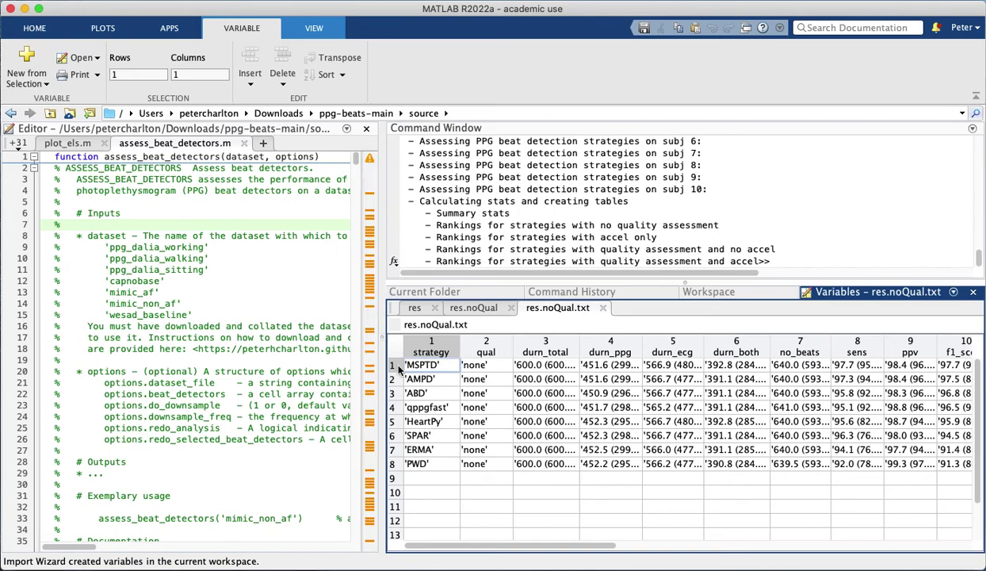
drag(435, 449, 444, 466)
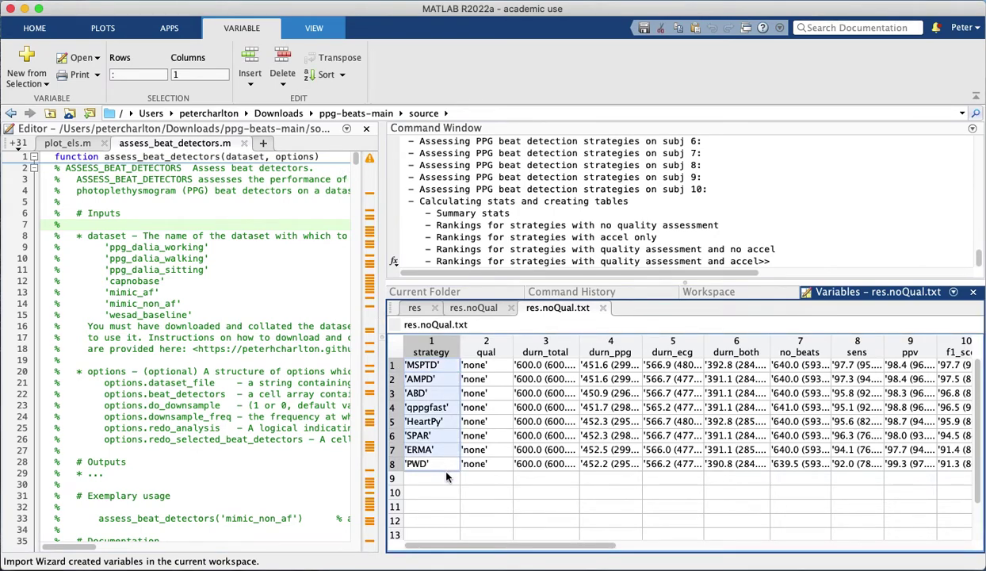
click(486, 479)
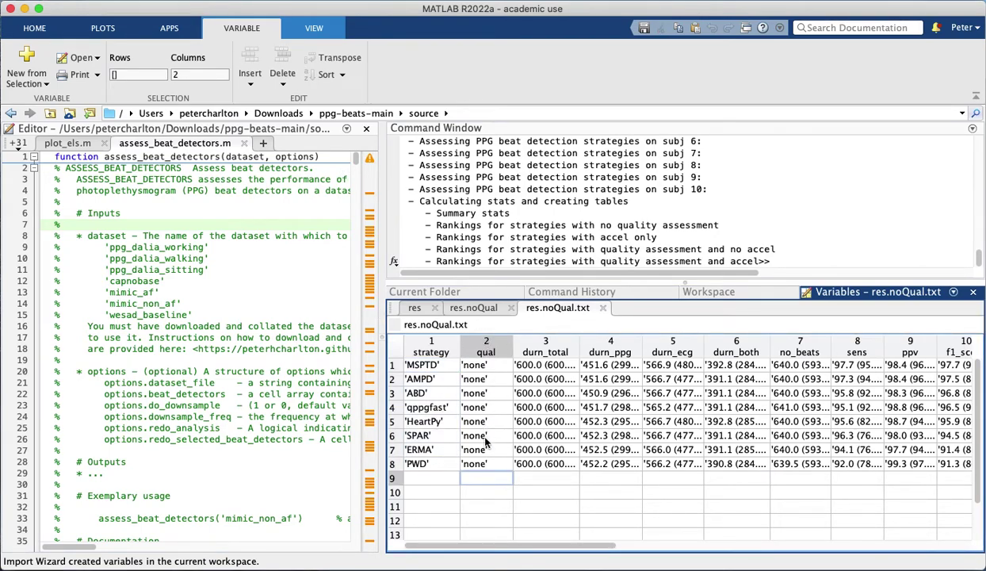
Temporarily widen the durn_total column to read its full values, then narrow it again.
click(554, 368)
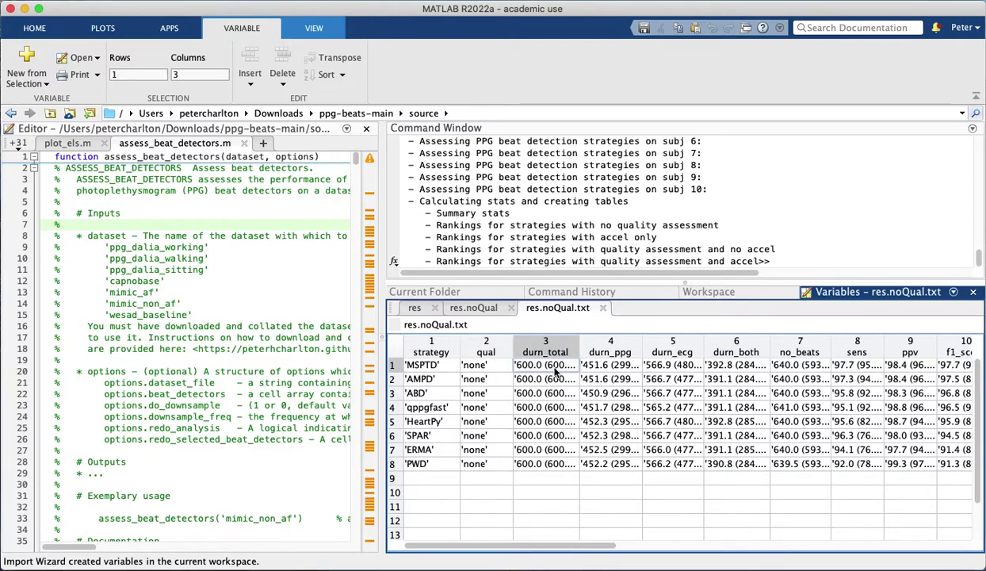
drag(579, 351, 632, 352)
drag(560, 372, 561, 470)
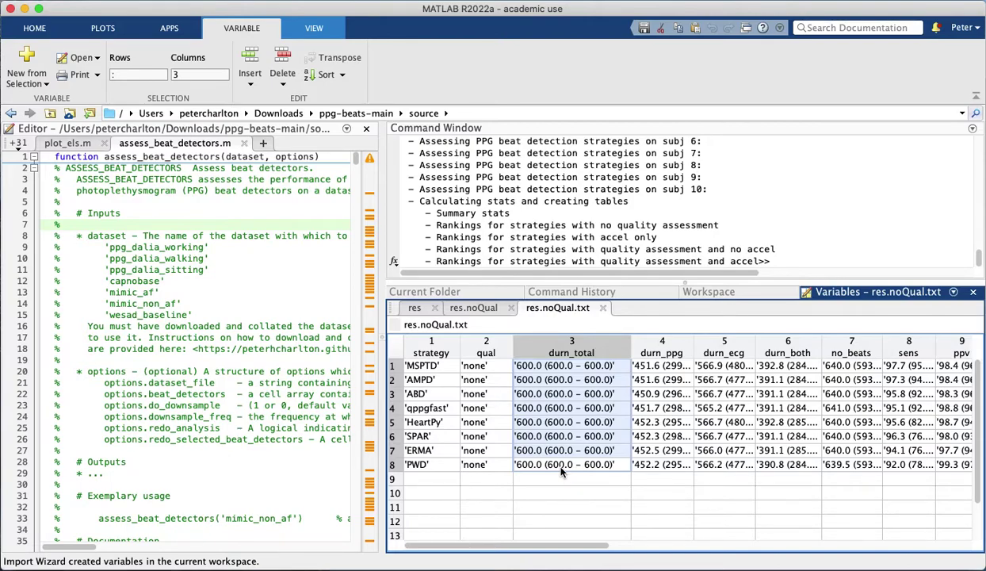
drag(631, 342, 588, 342)
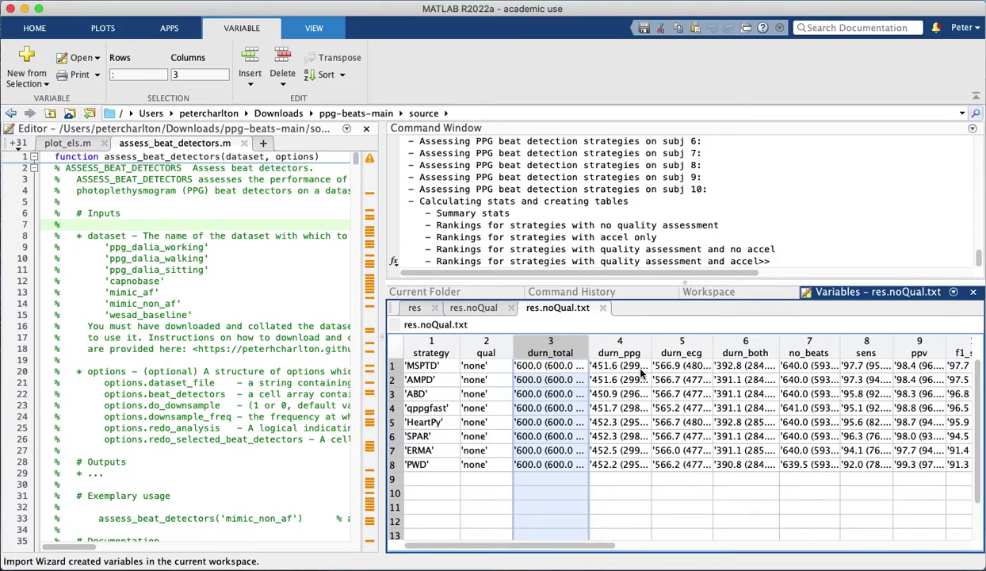
drag(588, 345, 569, 345)
Inspect the first durn_ppg, durn_ecg, durn_both and no_beats values.
click(590, 366)
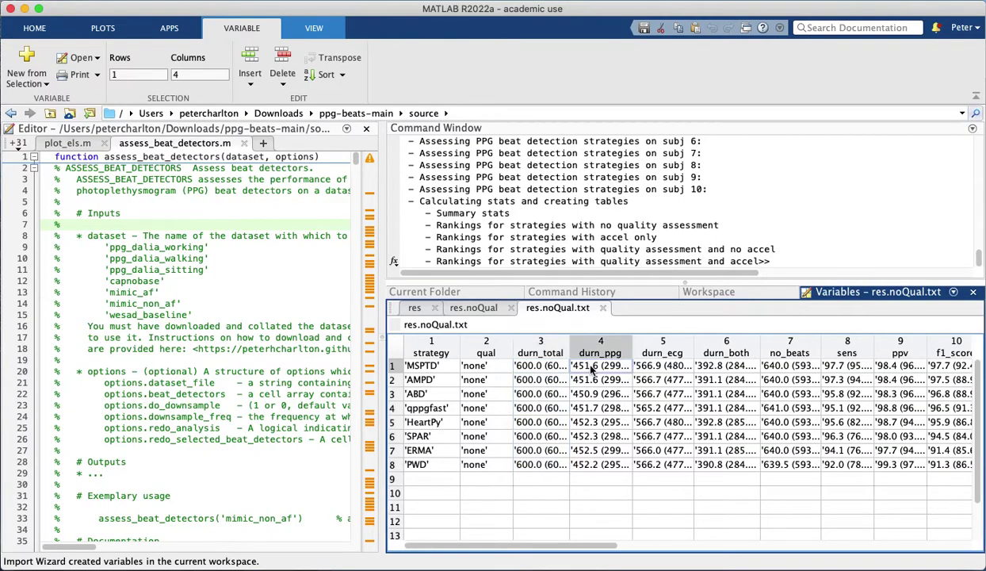
click(664, 364)
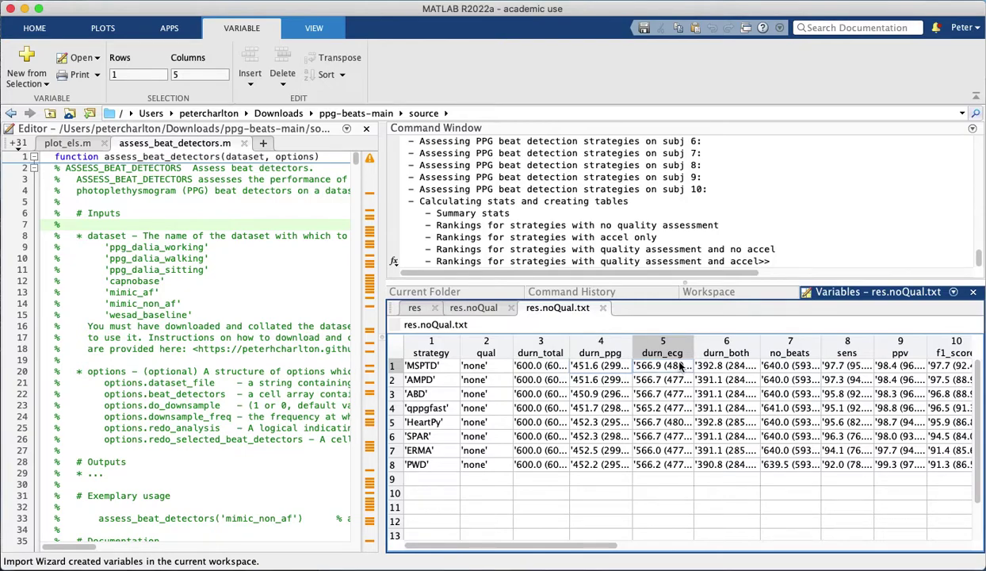
click(710, 365)
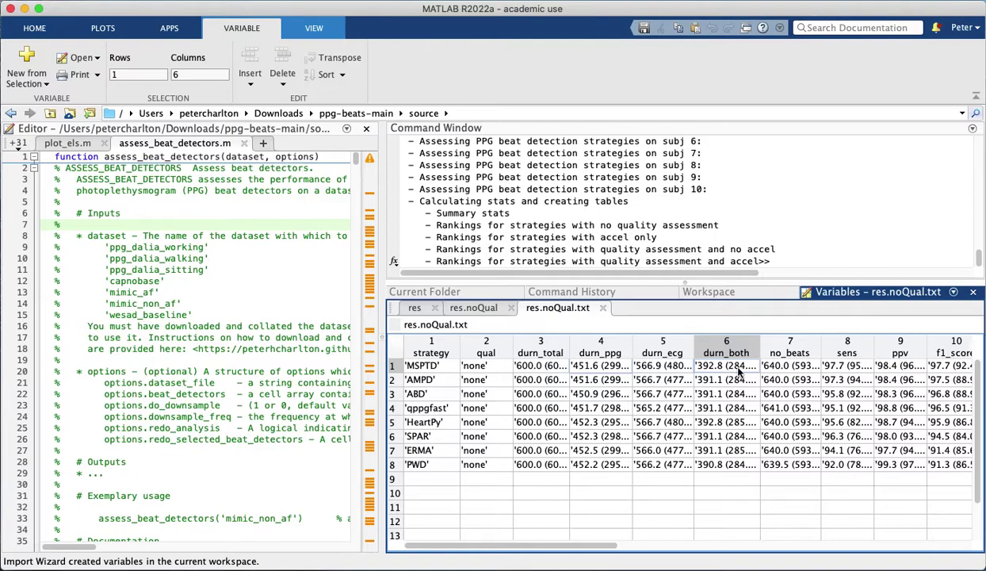
click(777, 367)
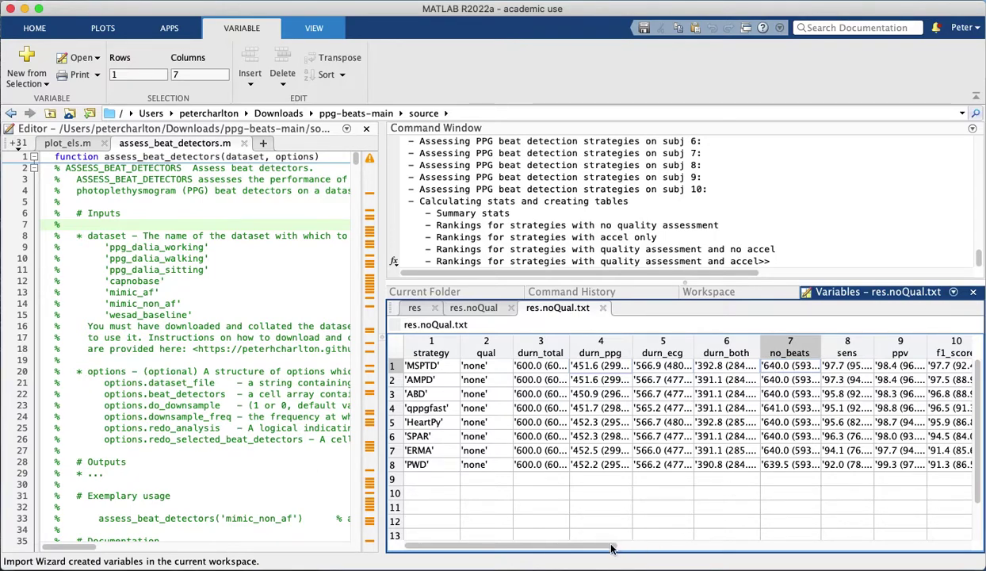
scroll(610, 546, right, 2)
click(810, 363)
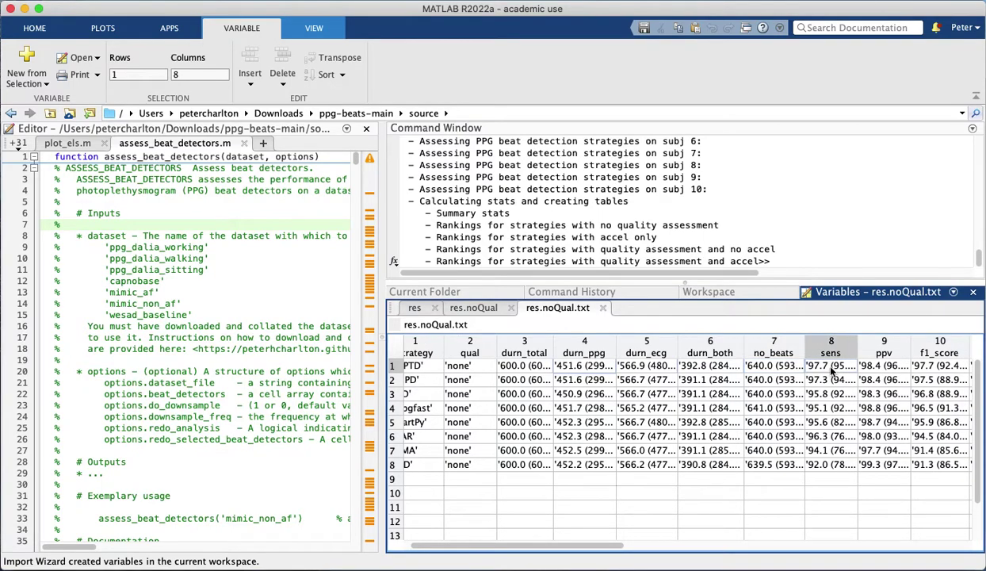
click(865, 363)
click(945, 372)
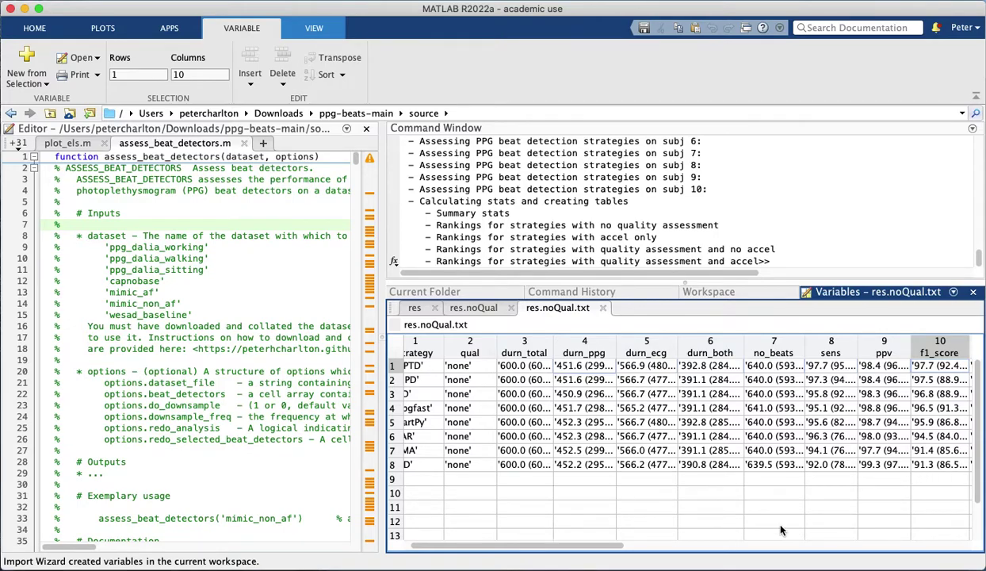
drag(595, 547, 547, 549)
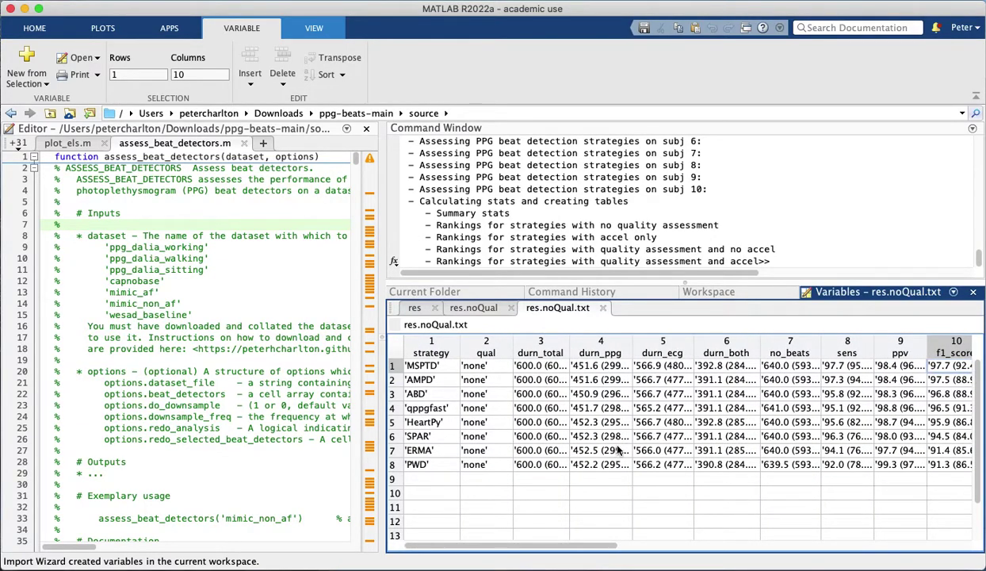